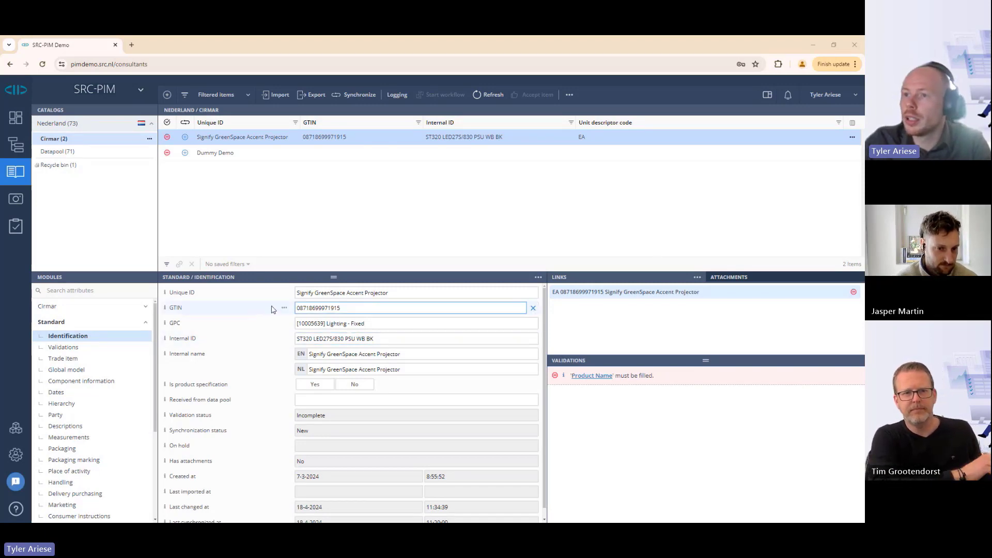
Review the Signify GreenSpace Accent Projector's standard identification, trade item, dates, measurements and descriptions attributes
left_click(357, 308)
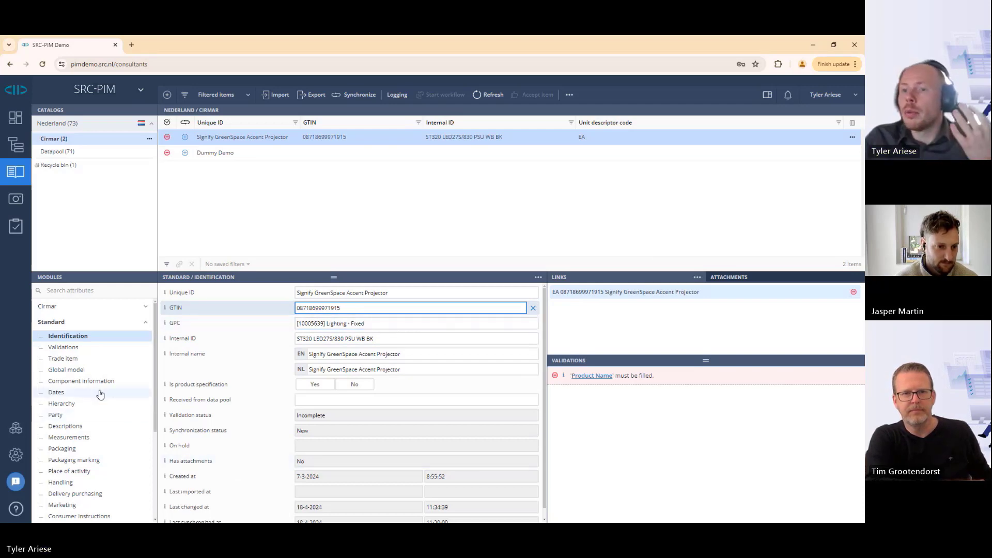
left_click(89, 361)
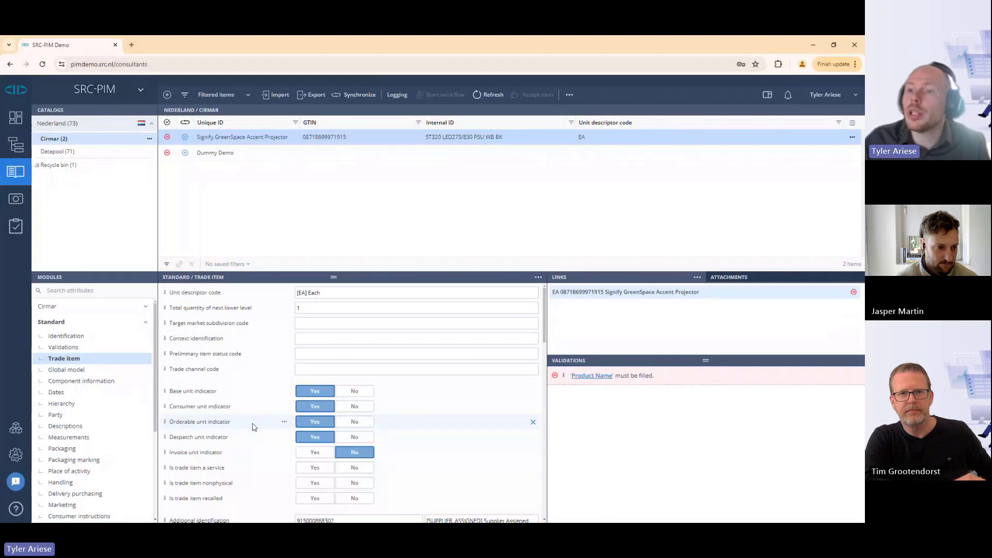
left_click(83, 393)
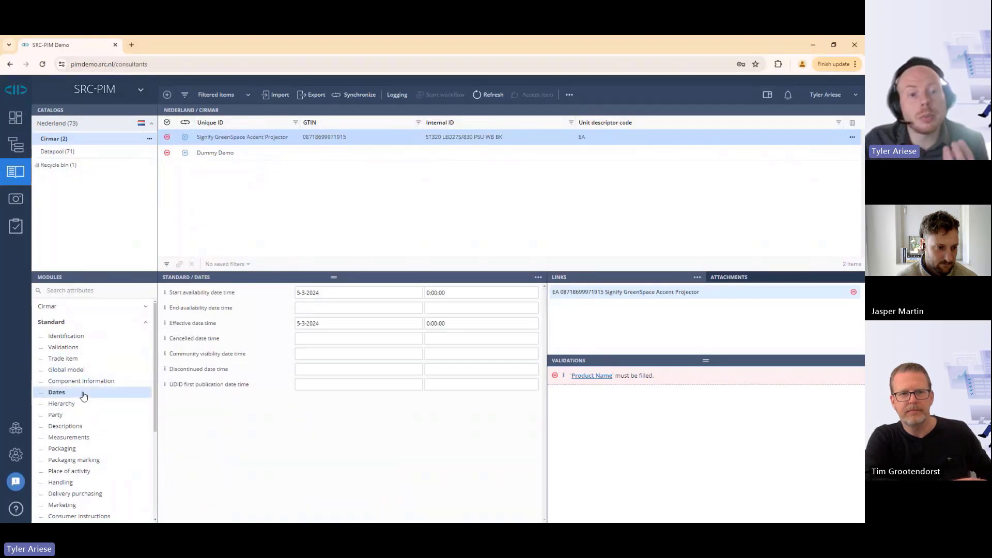
mouse_move(274, 294)
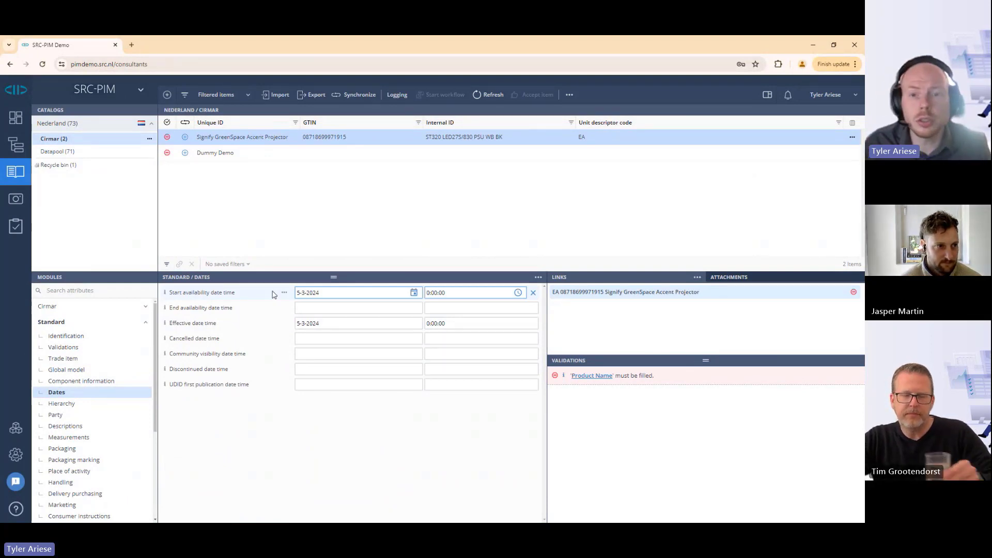
left_click(97, 439)
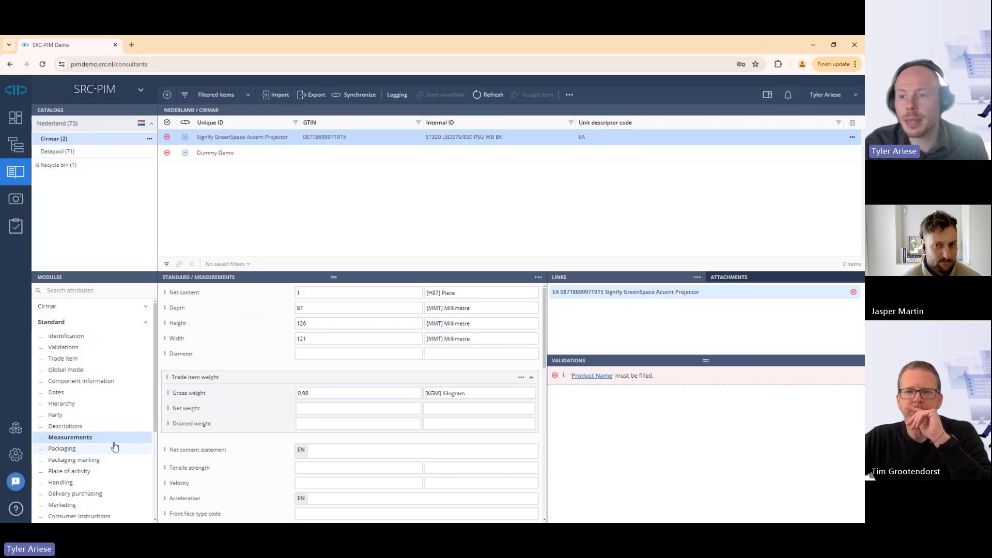
left_click(91, 428)
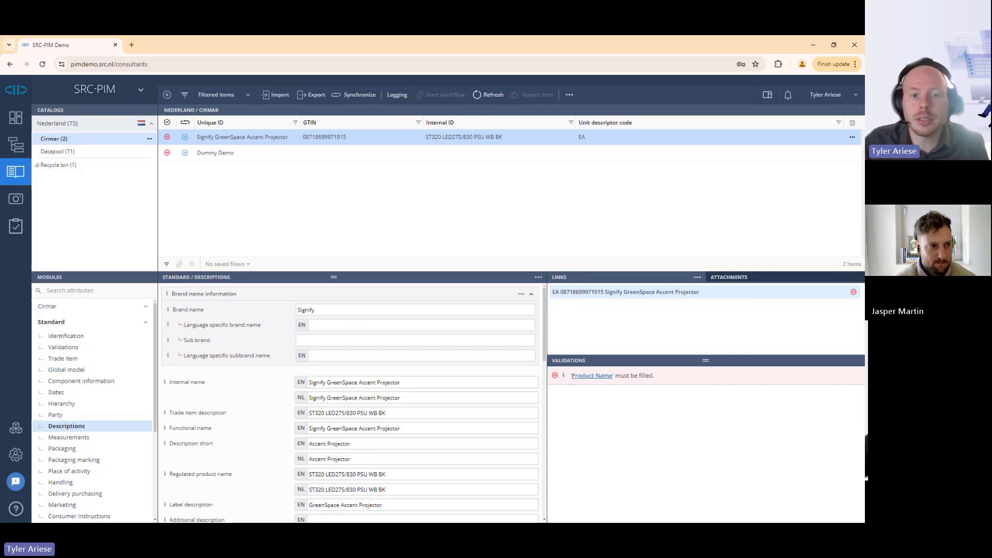
Fill in the missing Product Name in the Cirmar identification attributes with "Signify GreenSpace Accent Projector" and save the item
left_click(93, 306)
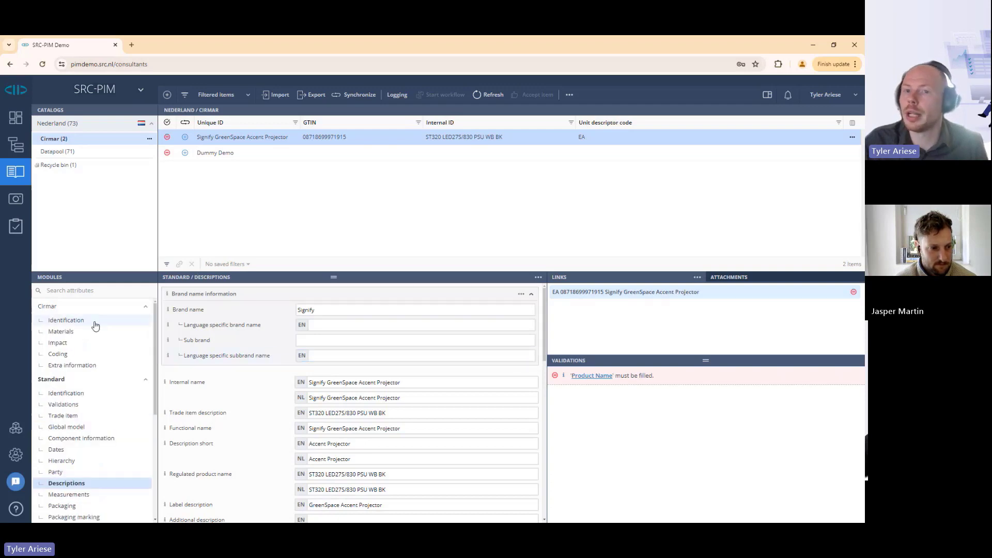
left_click(95, 325)
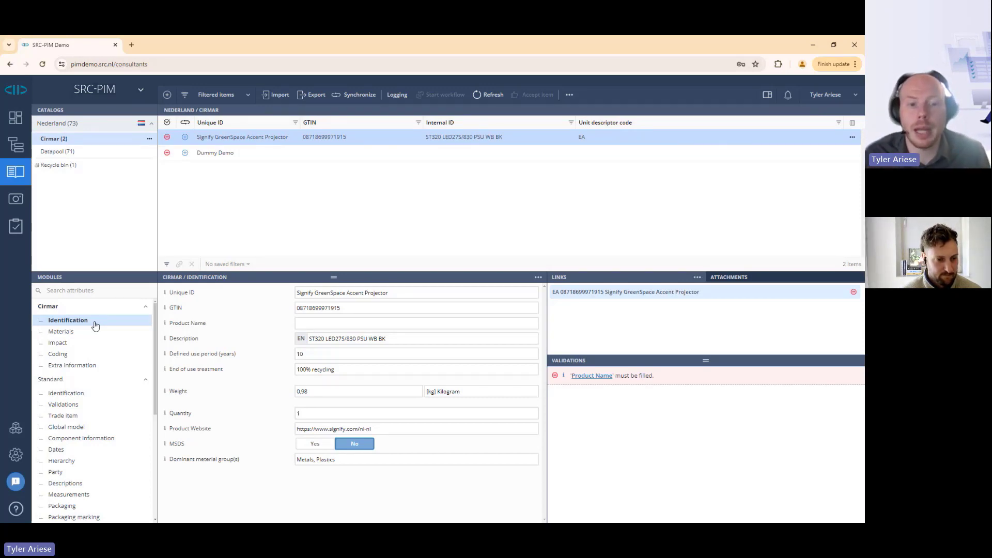
left_click(591, 376)
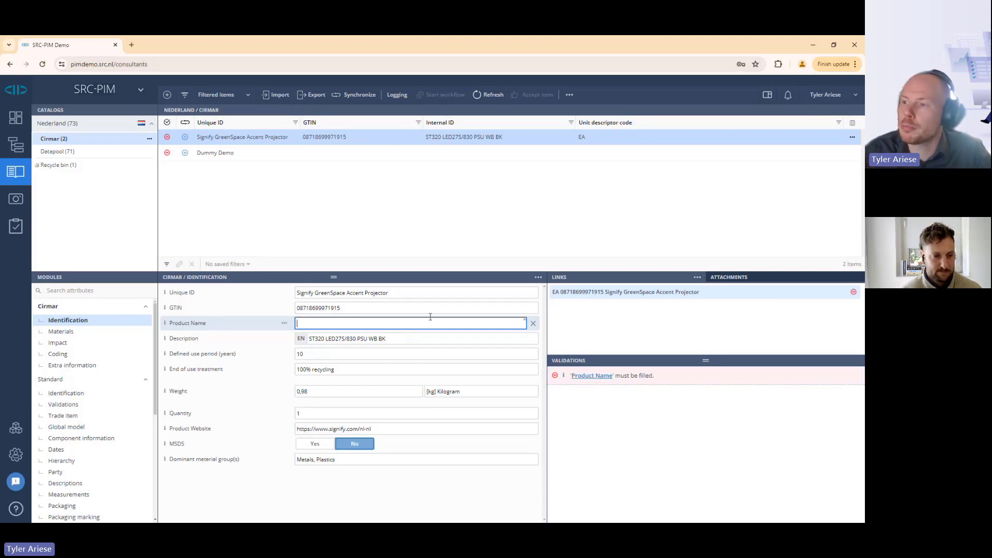
type("Signify GreenSpace Accent Projector")
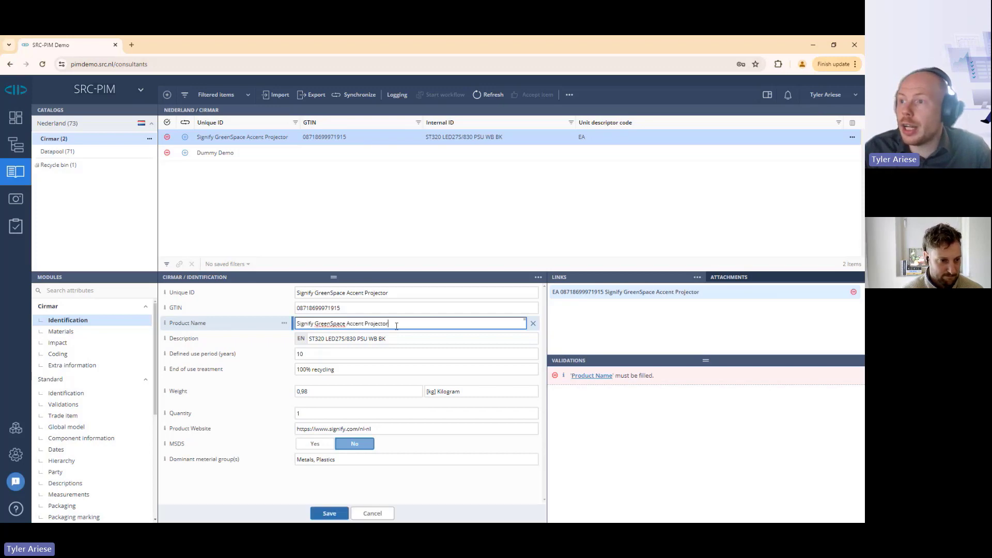
left_click(330, 514)
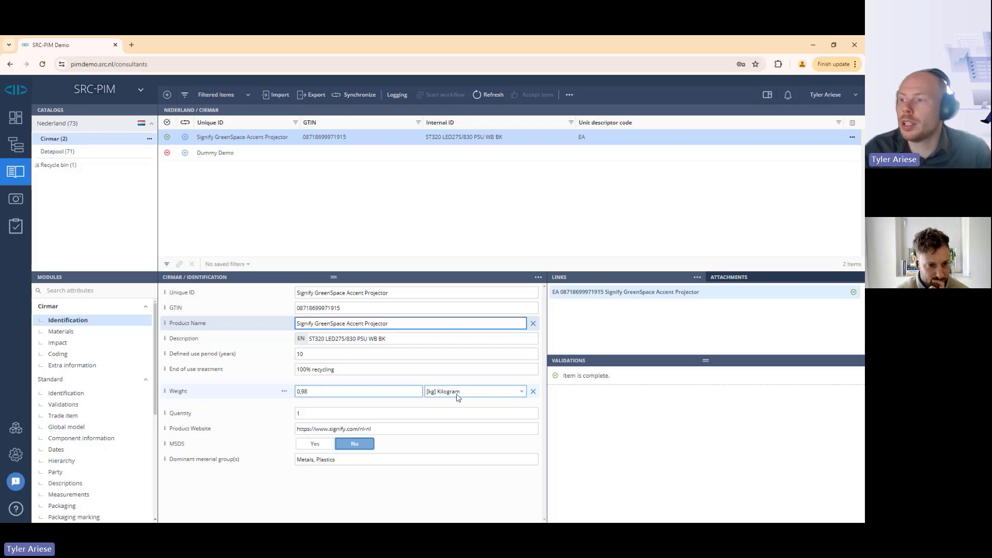
Examine the projector's gross weight in the standard measurements and its composition in the Cirmar materials attributes
left_click(99, 495)
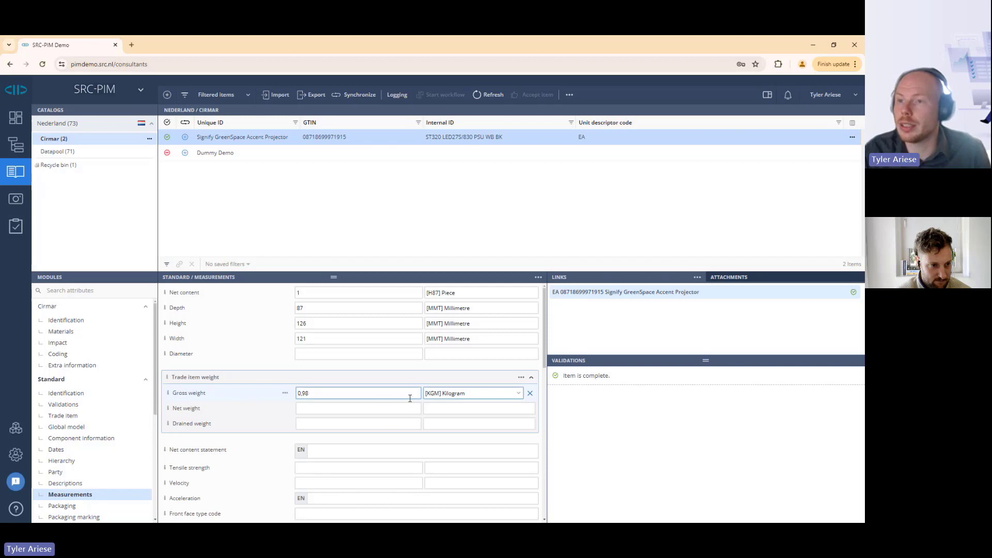
left_click(70, 333)
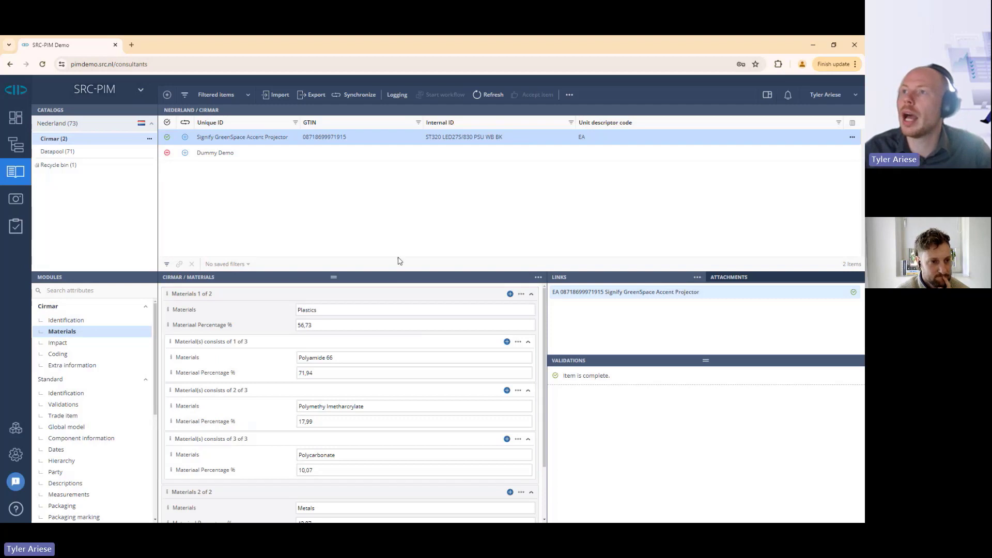
left_click_drag(349, 141, 302, 138)
key("ctrl+c")
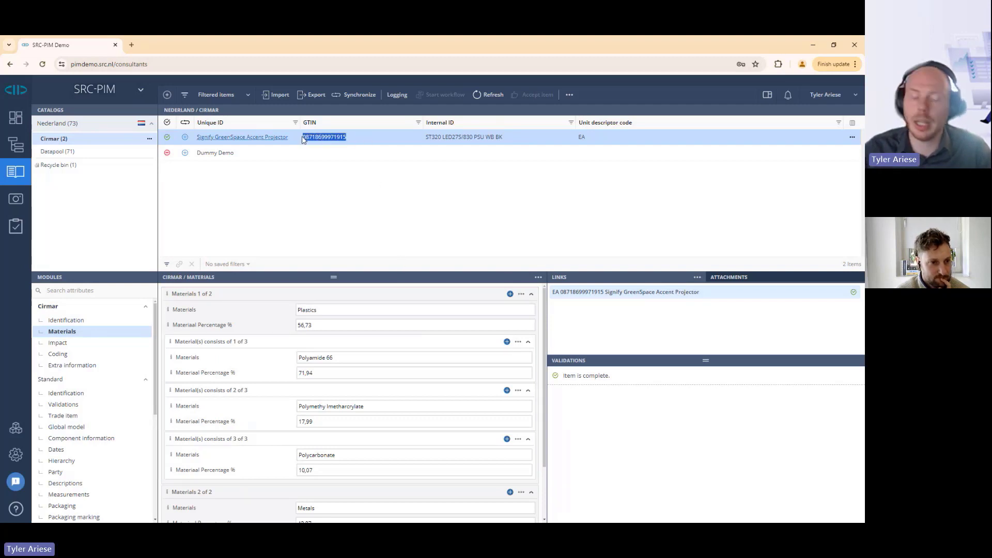
left_click(418, 123)
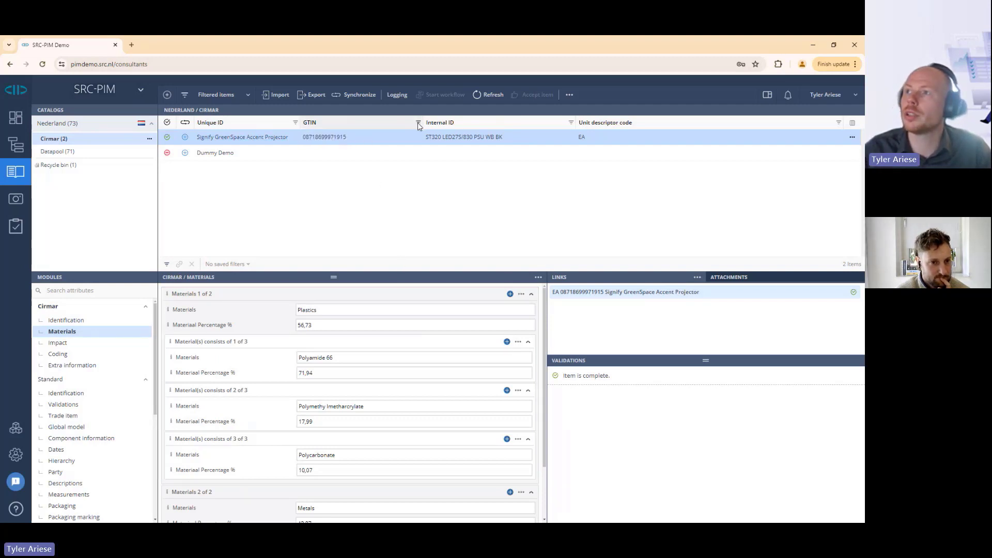
key("ctrl+v")
left_click(450, 161)
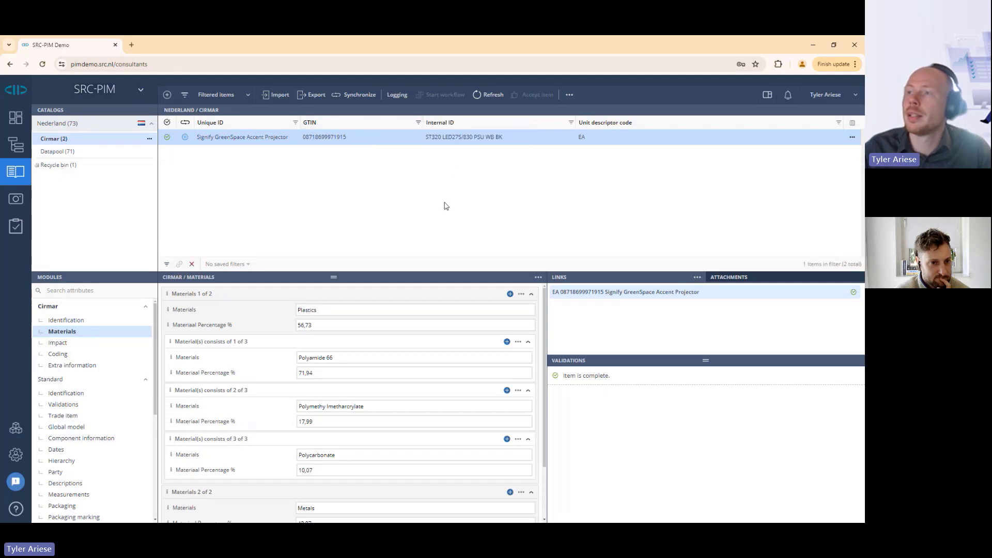
Synchronize the filtered item to the Cirmar channel and check the synchronization task in the notifications
left_click(346, 96)
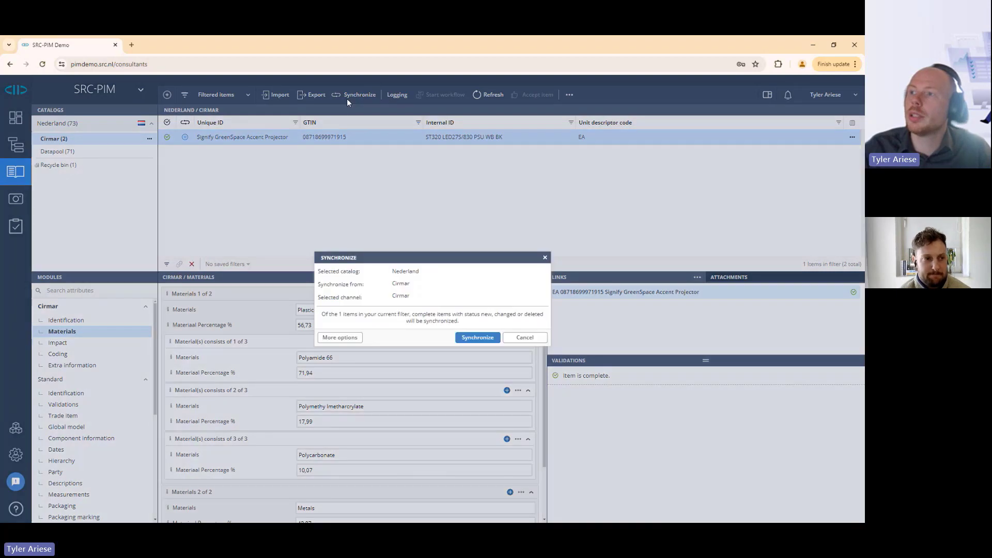
left_click(478, 338)
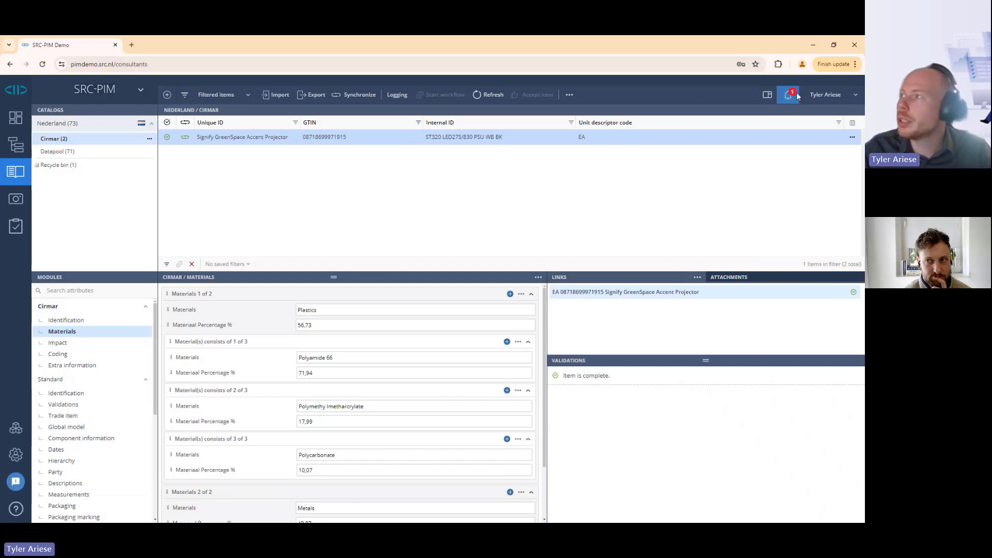
left_click(789, 96)
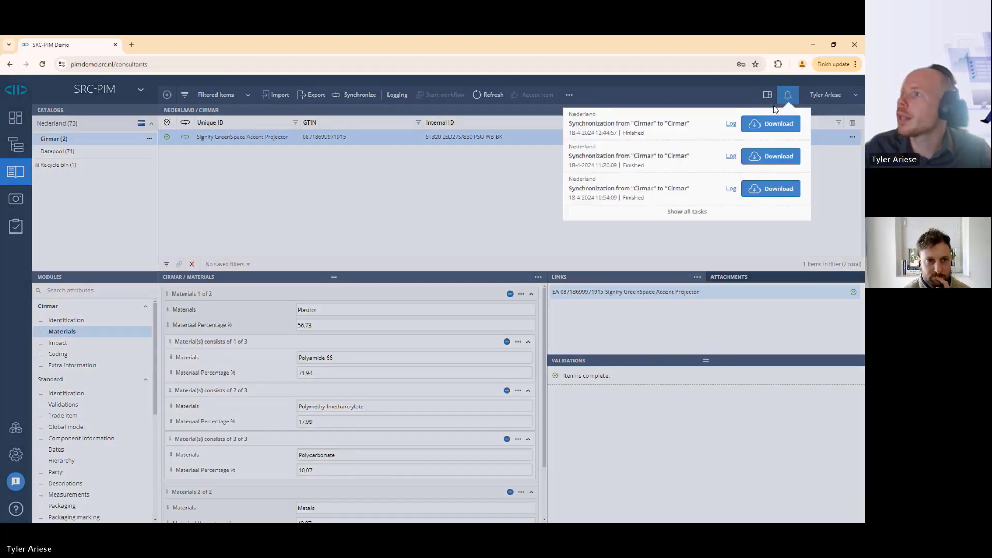
left_click_drag(572, 125, 687, 128)
left_click_drag(625, 134, 653, 124)
left_click(648, 135)
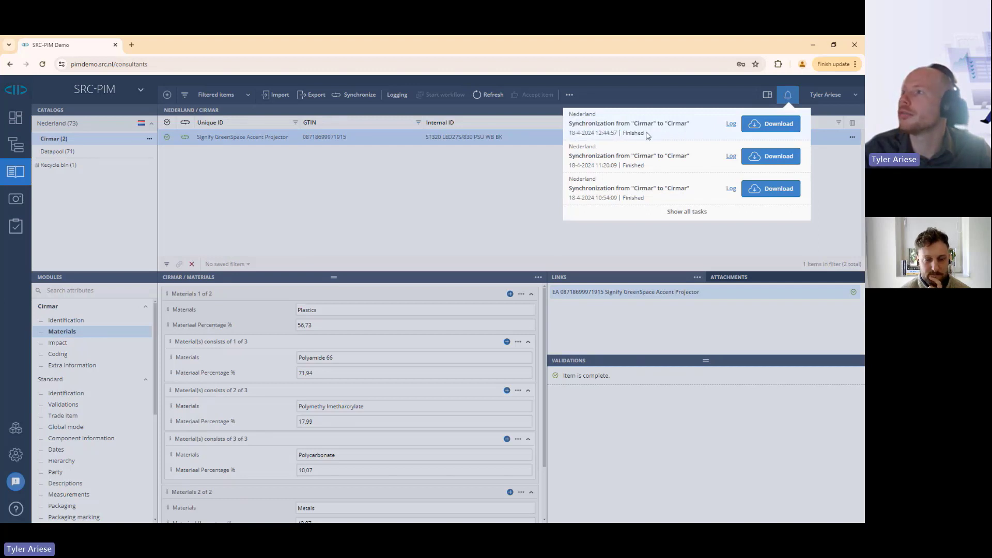
left_click(493, 199)
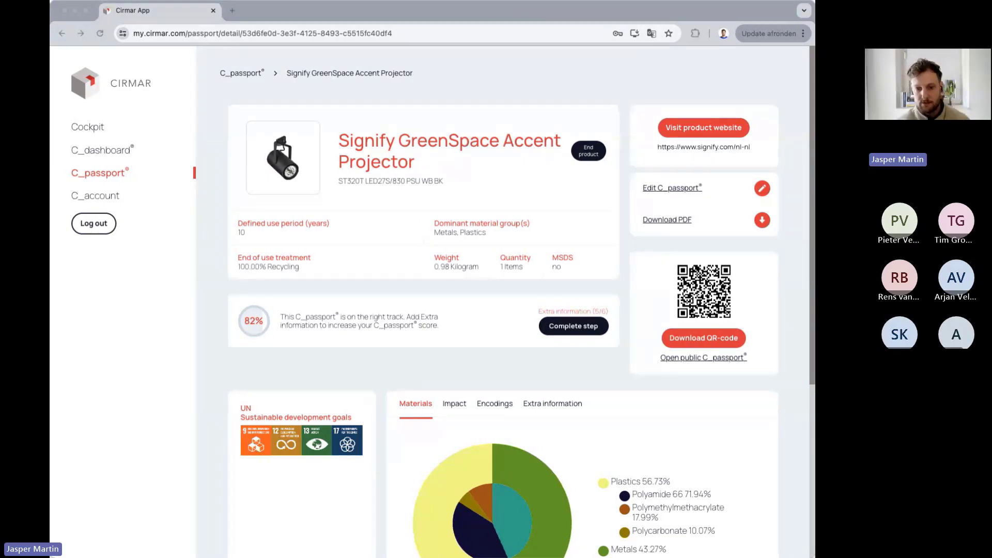
Switch to the Cirmar App and open the public C_passport of the Signify GreenSpace Accent Projector
left_click(433, 13)
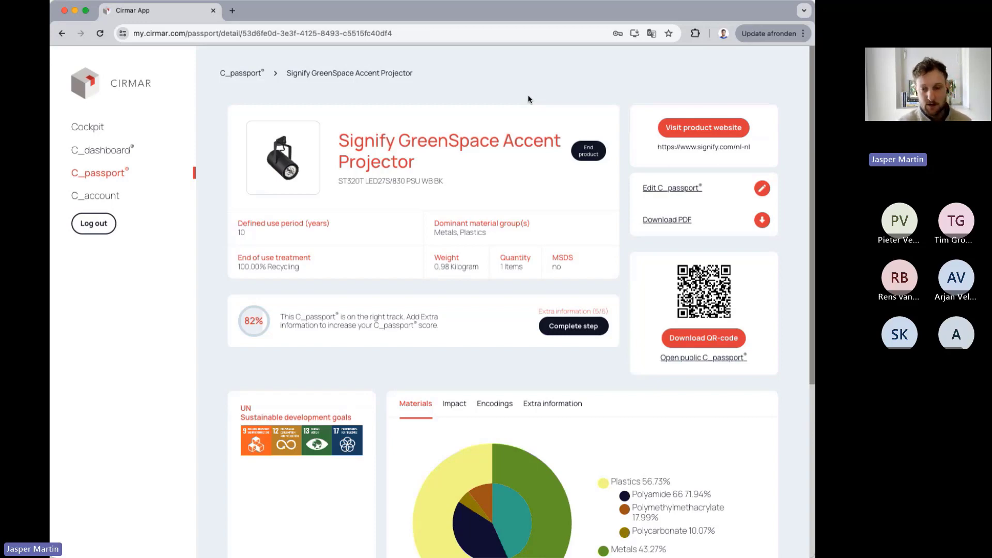
left_click(729, 358)
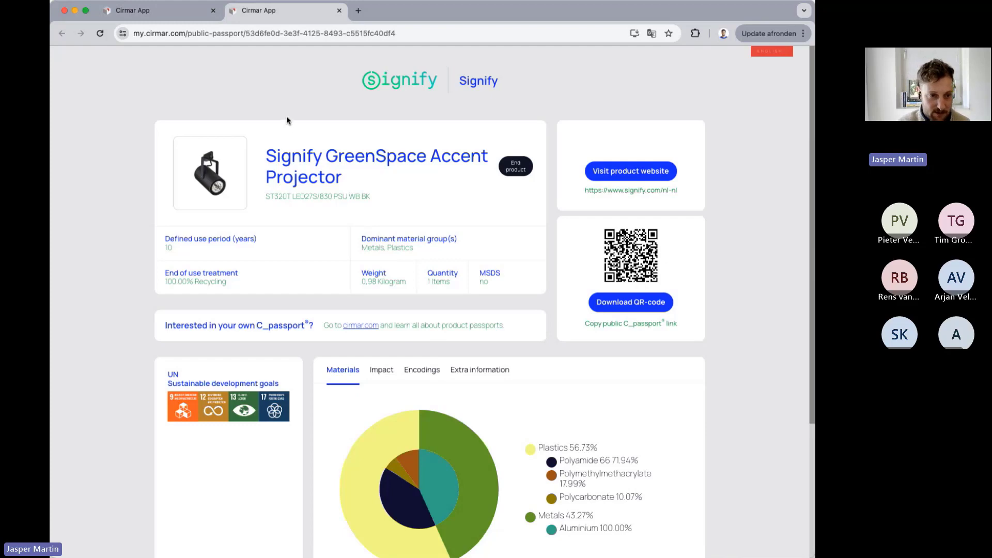
Return to the projector's internal C_passport page and examine its completeness score, sustainable development goals and materials chart
left_click(162, 10)
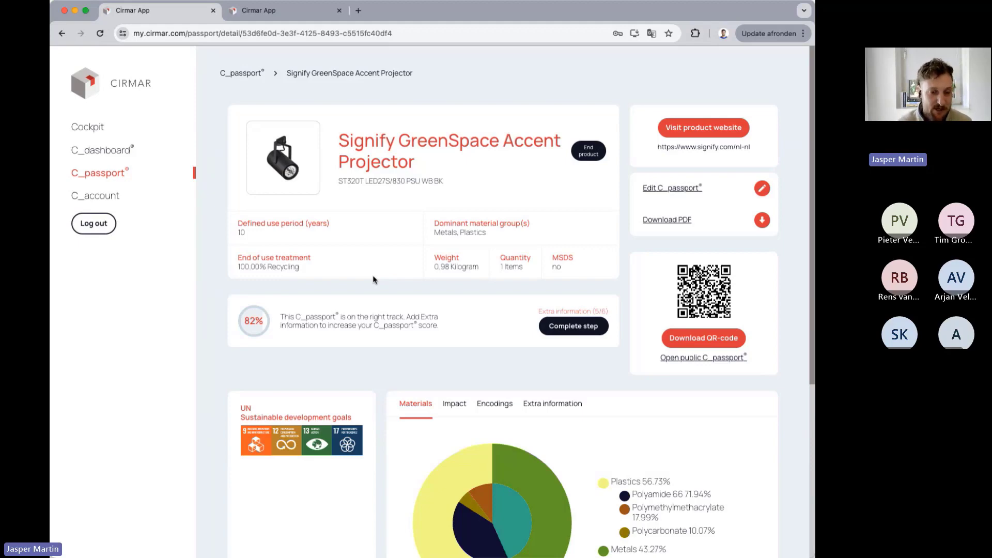
scroll(493, 370, "down", 2)
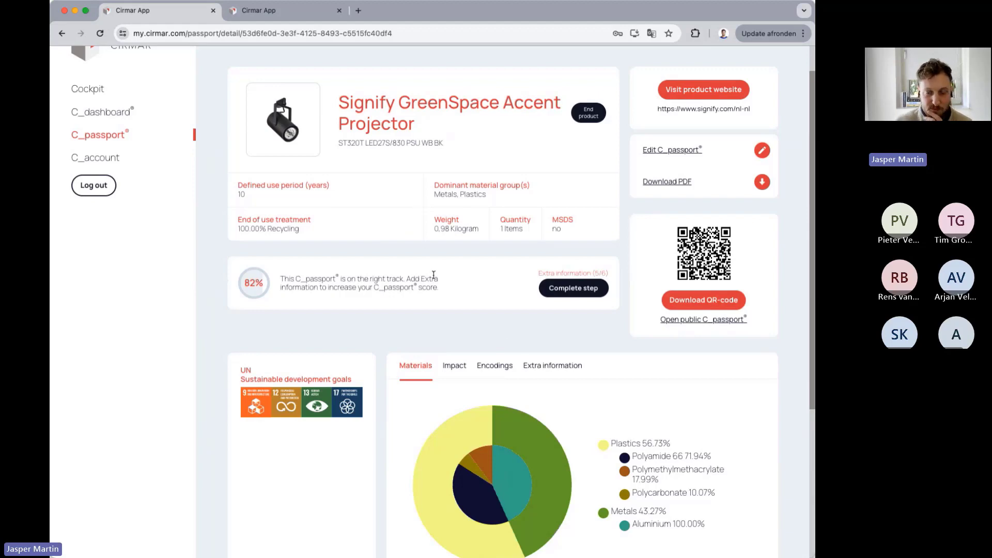
scroll(433, 274, "down", 5)
scroll(433, 271, "up", 6)
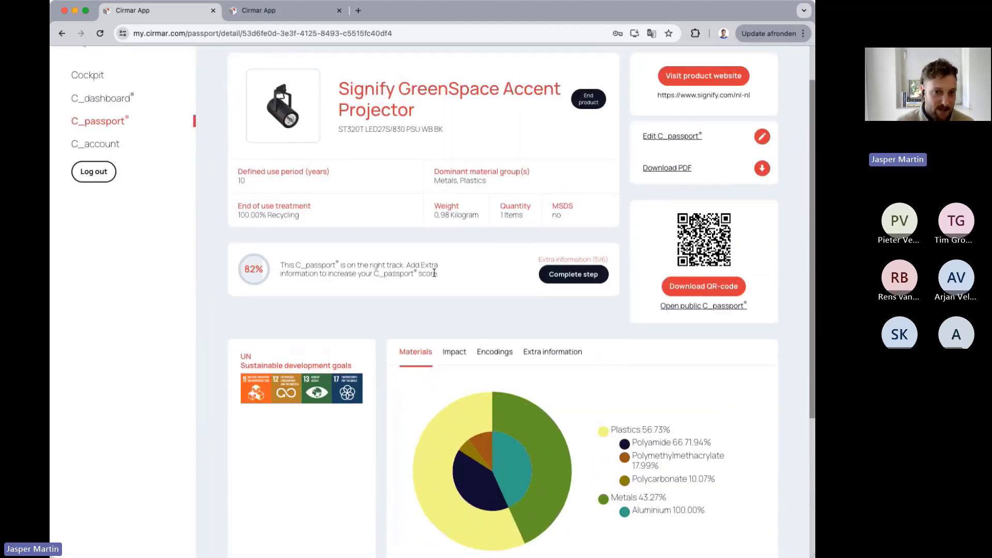